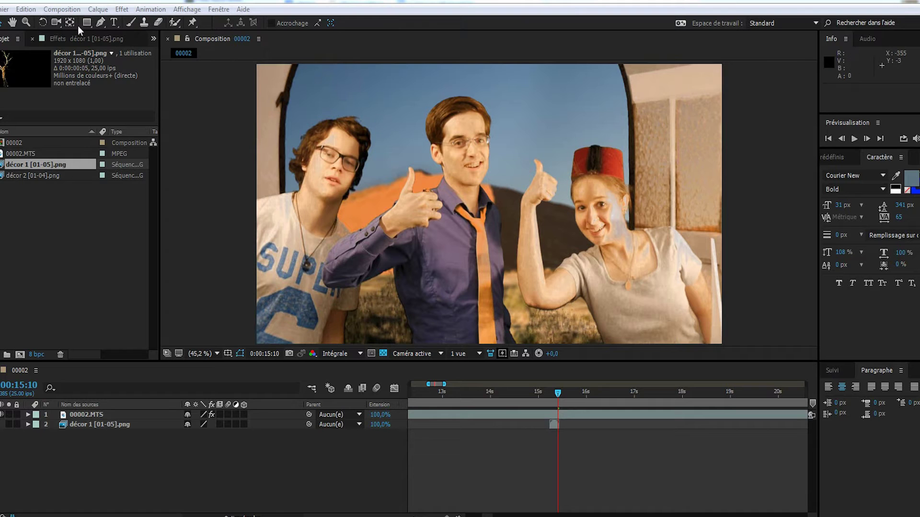
Step: Send composition 00002 to the Adobe Media Encoder queue from the Composition menu
{"action": "left_click", "coordinate": [65, 10]}
{"action": "mouse_move", "coordinate": [97, 9]}
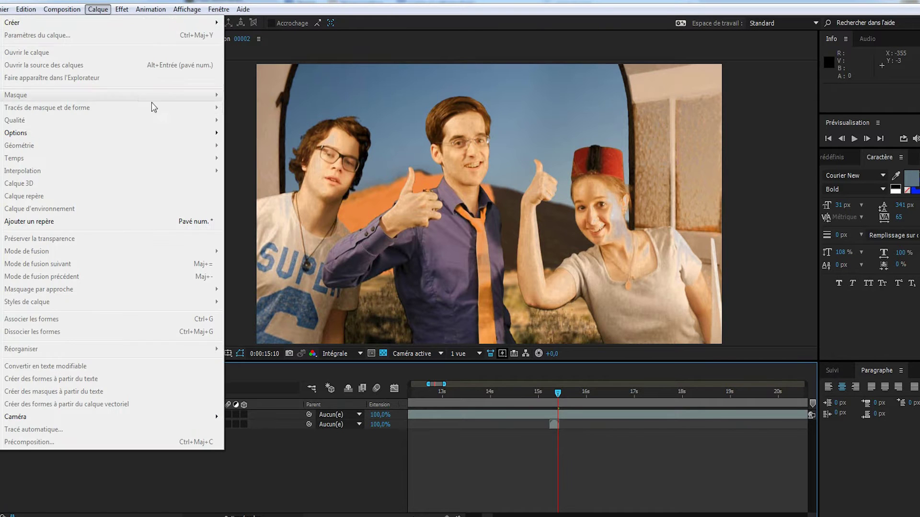
{"action": "mouse_move", "coordinate": [58, 10]}
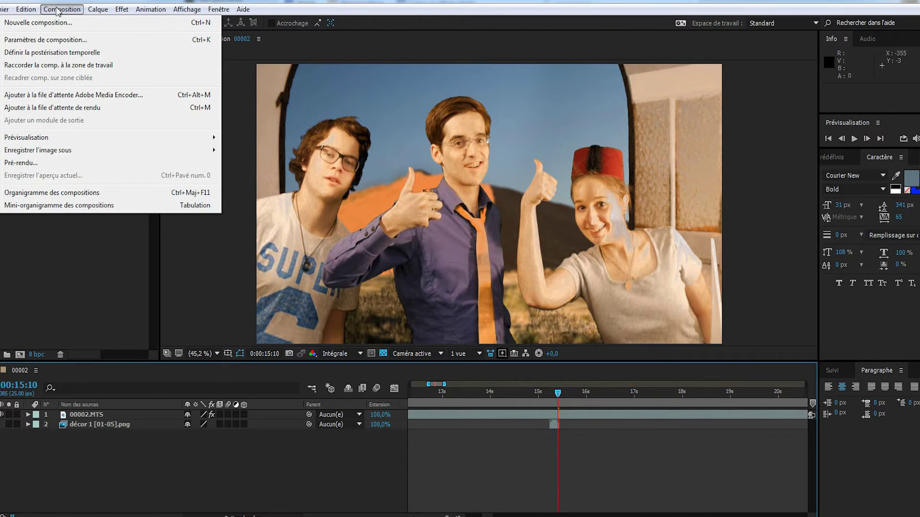
{"action": "left_click", "coordinate": [82, 98]}
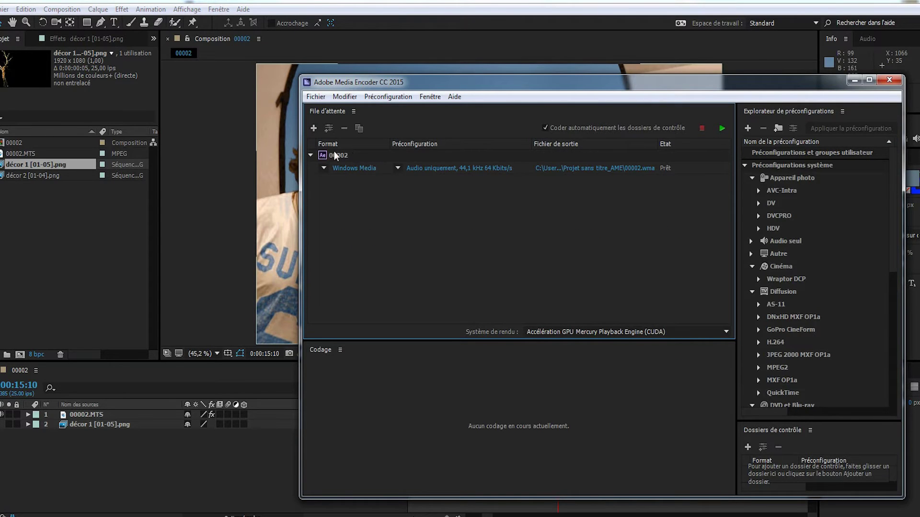
Step: Open Export Settings for the queued 00002 item through its Windows Media format link
{"action": "left_click", "coordinate": [355, 169]}
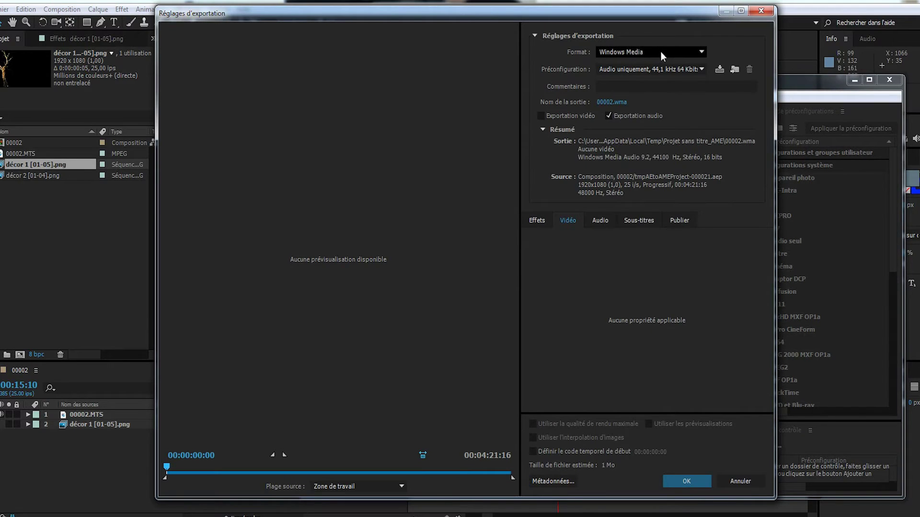
Step: Try several export formats, ending on QuickTime with the HD 1080i 25, H.264, AAC 48 kHz preset
{"action": "left_click", "coordinate": [665, 54]}
{"action": "left_click", "coordinate": [702, 54]}
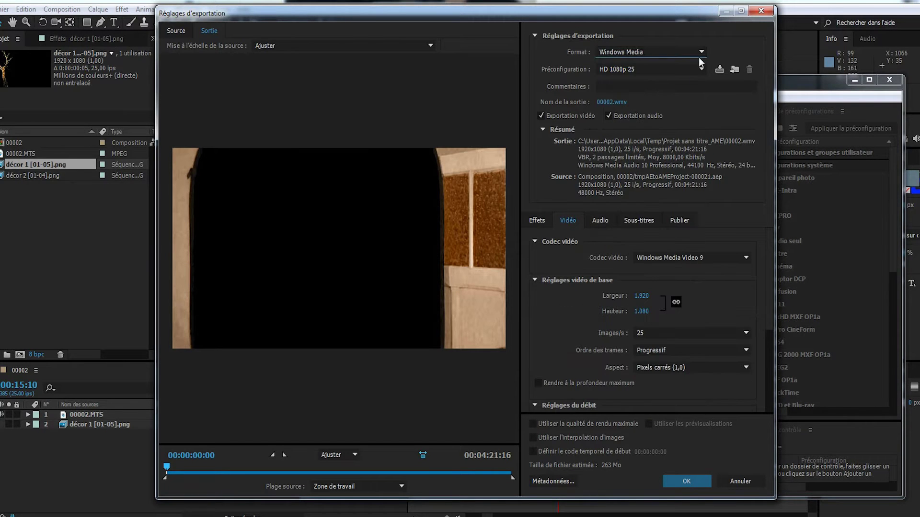
{"action": "left_click", "coordinate": [702, 53]}
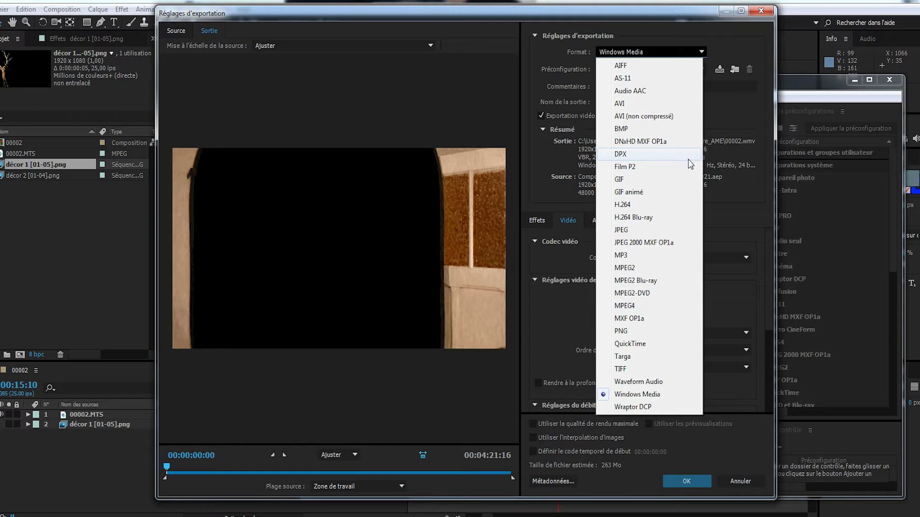
{"action": "left_click", "coordinate": [628, 156]}
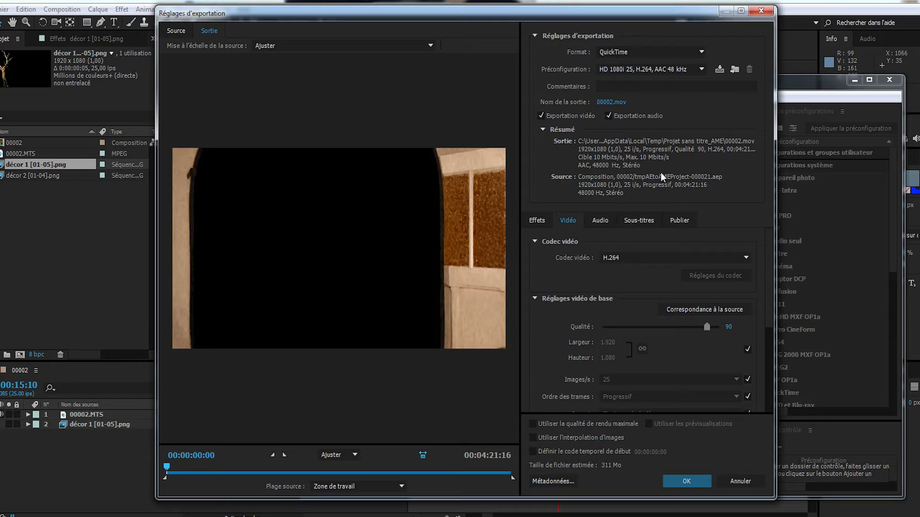
Step: Raise the H.264 video quality from 90 to 100 and review the remaining video settings
{"action": "mouse_move", "coordinate": [707, 326]}
{"action": "left_mouse_down"}
{"action": "mouse_move", "coordinate": [741, 328]}
{"action": "mouse_move", "coordinate": [754, 390]}
{"action": "left_mouse_up"}
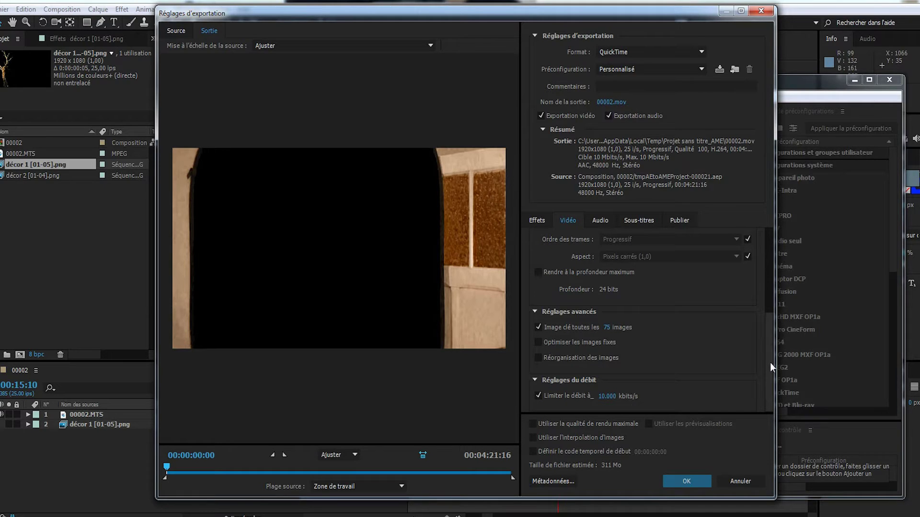
{"action": "left_click_drag", "start_coordinate": [770, 363], "coordinate": [769, 261]}
{"action": "scroll", "coordinate": [553, 392], "scroll_direction": "down", "scroll_amount": 5}
{"action": "scroll", "coordinate": [663, 396], "scroll_direction": "up", "scroll_amount": 5}
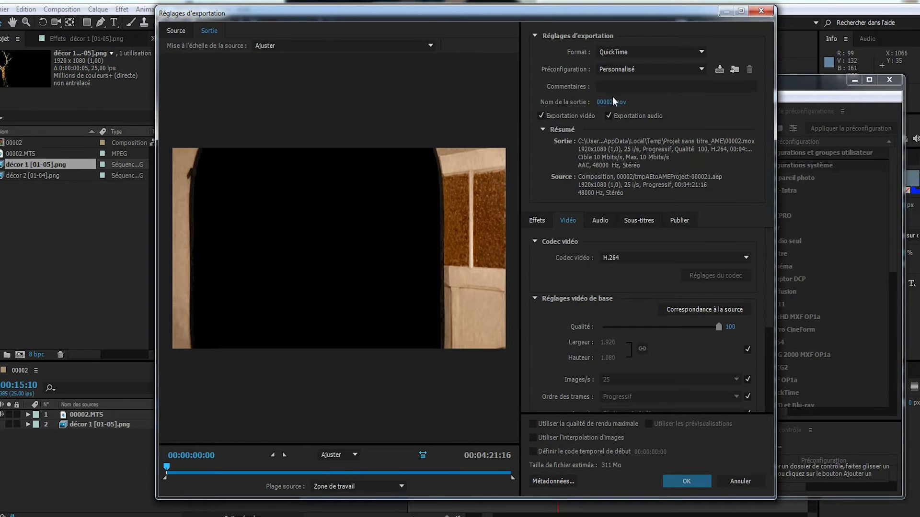
{"action": "left_click", "coordinate": [651, 53]}
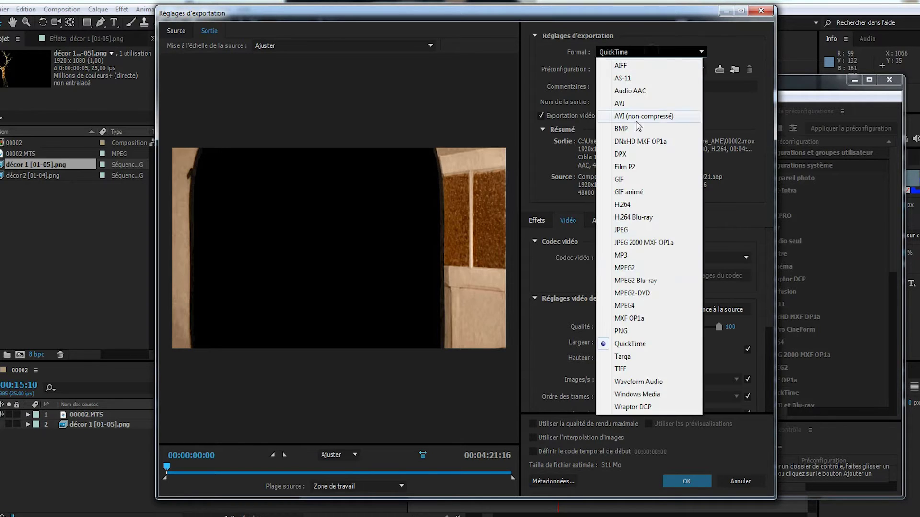
Step: Switch the export to Windows Media HD 1080p 25 and review its bitrate and advanced settings
{"action": "left_click", "coordinate": [640, 394]}
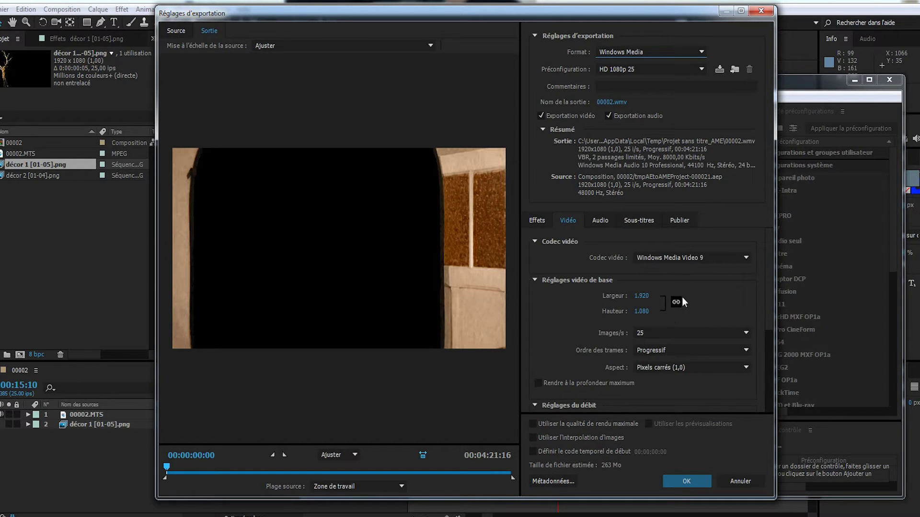
{"action": "scroll", "coordinate": [773, 301], "scroll_direction": "down", "scroll_amount": 3}
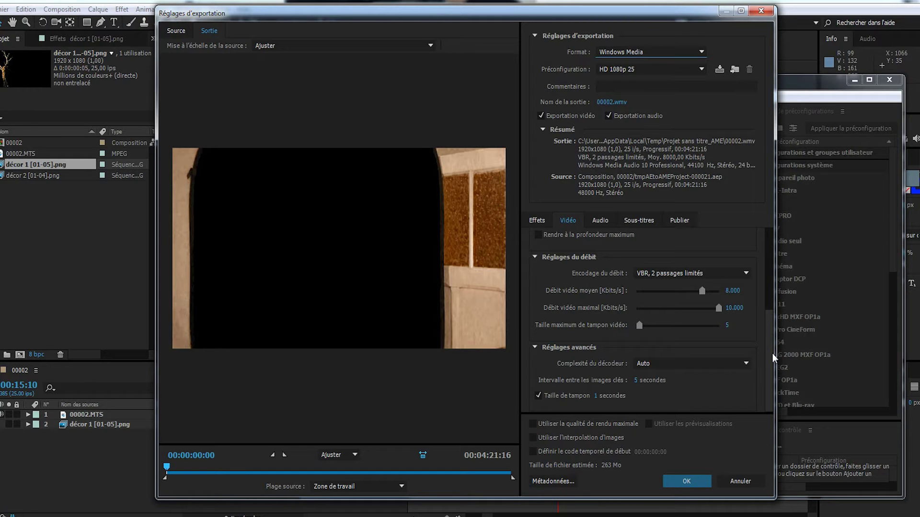
Step: Select DPX as the export format, giving video-only 1920 x 1080 24p output to 00002.dpx
{"action": "scroll", "coordinate": [772, 354], "scroll_direction": "up", "scroll_amount": 5}
{"action": "left_click", "coordinate": [659, 52]}
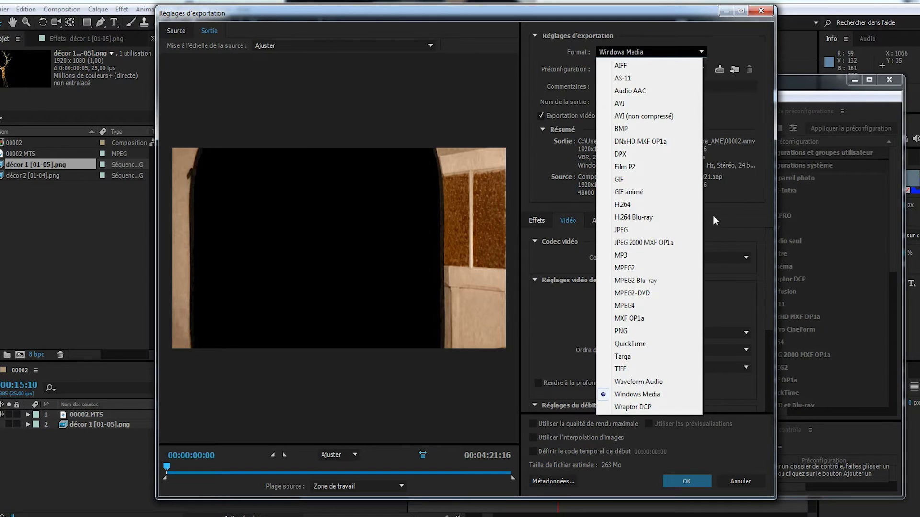
{"action": "left_click", "coordinate": [737, 205]}
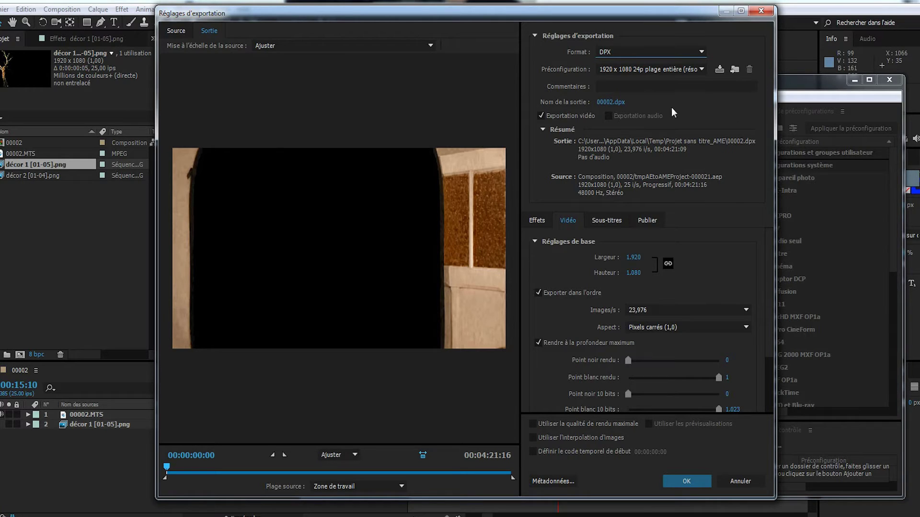
{"action": "left_click", "coordinate": [702, 52]}
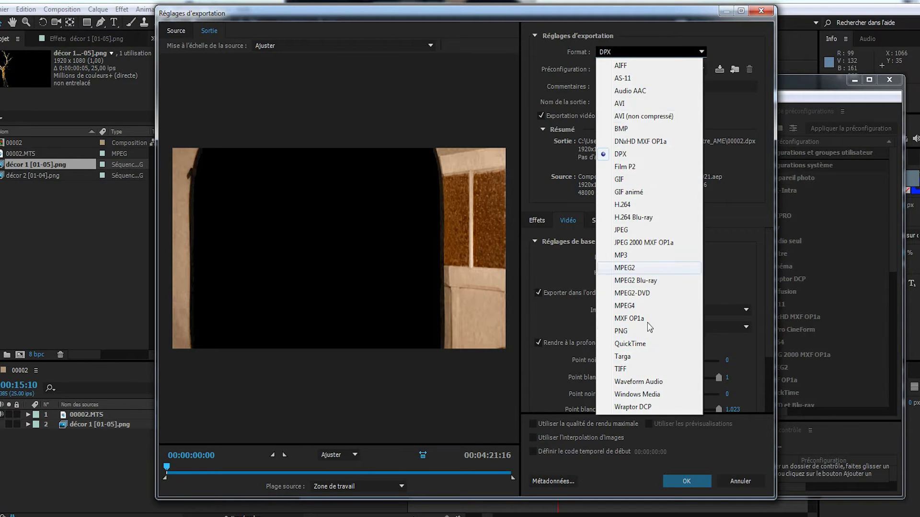
{"action": "left_click", "coordinate": [721, 216]}
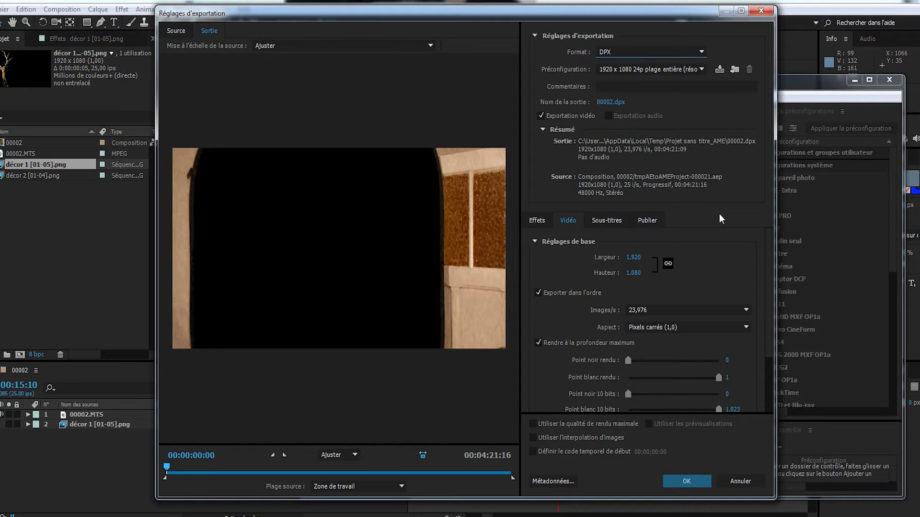
Step: Change the format to QuickTime HD 1080i 25, keeping the H.264 video codec
{"action": "left_click", "coordinate": [702, 52]}
{"action": "left_click", "coordinate": [646, 340]}
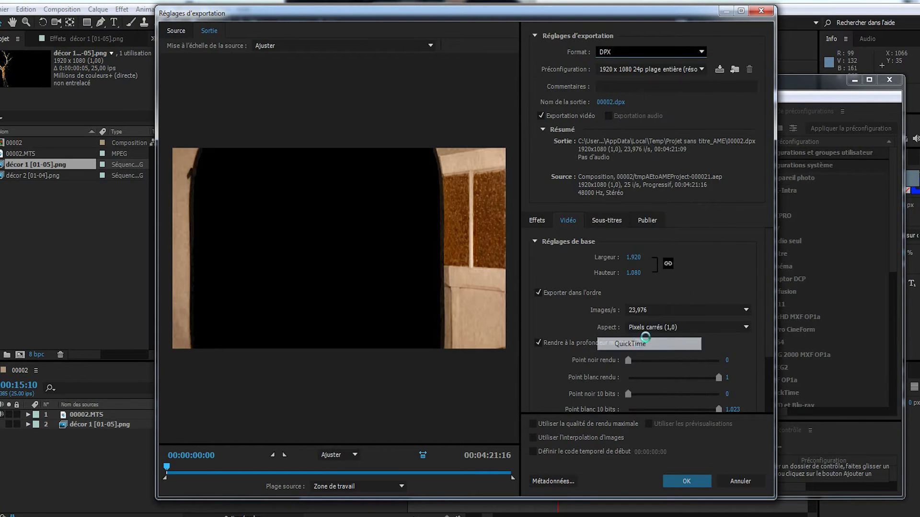
{"action": "left_click", "coordinate": [638, 259]}
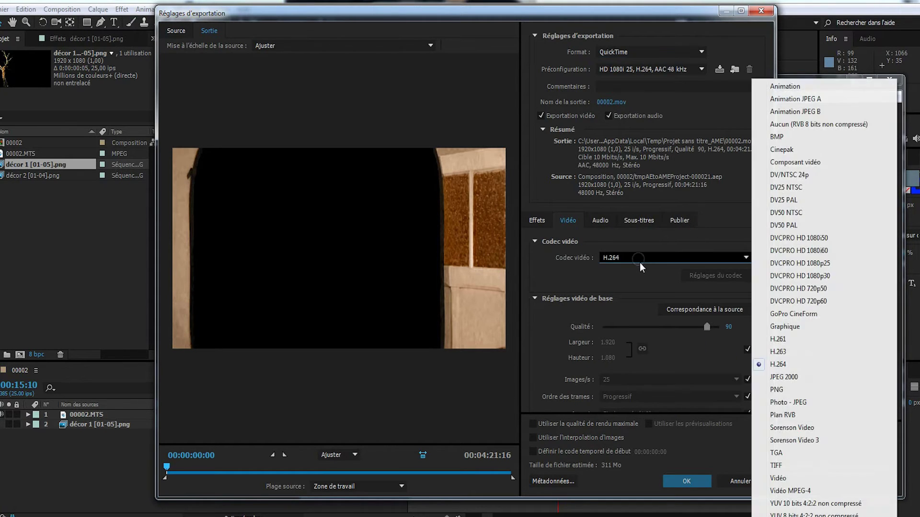
{"action": "left_click", "coordinate": [732, 241]}
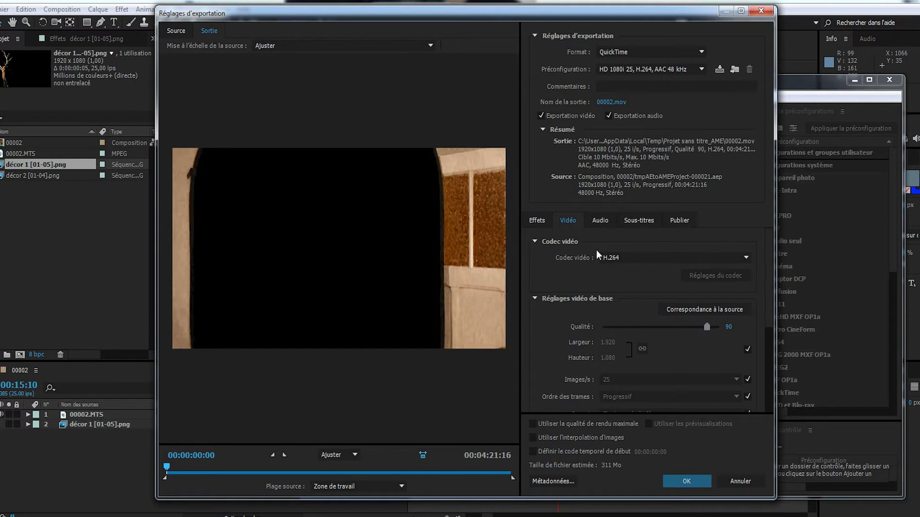
{"action": "left_click", "coordinate": [676, 258]}
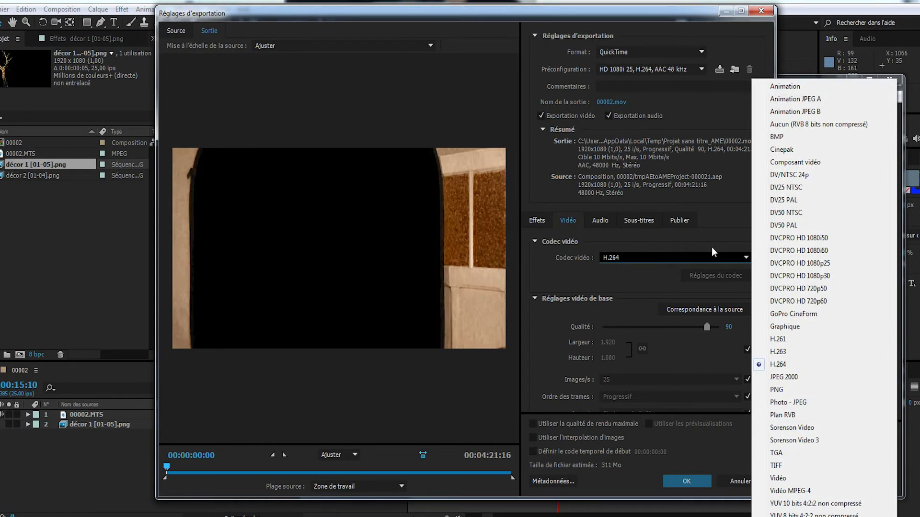
{"action": "left_click", "coordinate": [716, 235]}
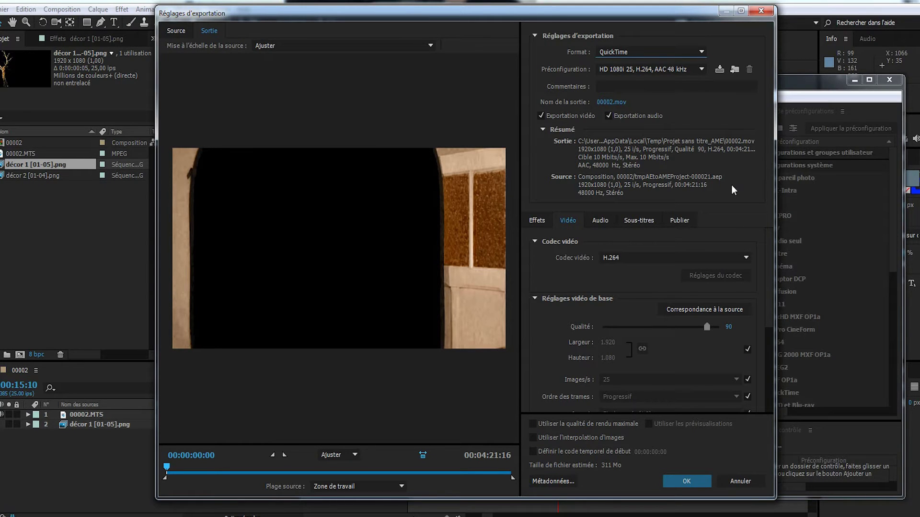
{"action": "left_click", "coordinate": [703, 53]}
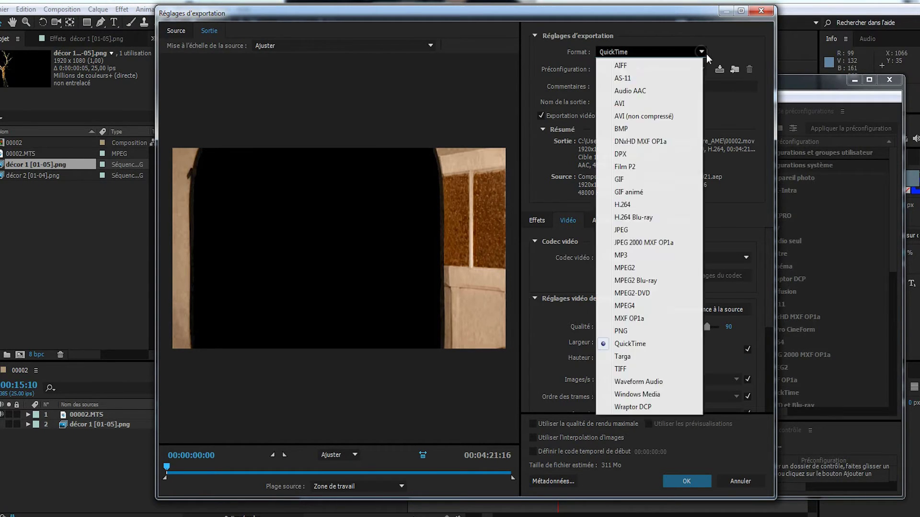
Step: Set the export format to DNxHD MXF OP1a with the DNX 36 1080p 25 preset
{"action": "left_click", "coordinate": [652, 143]}
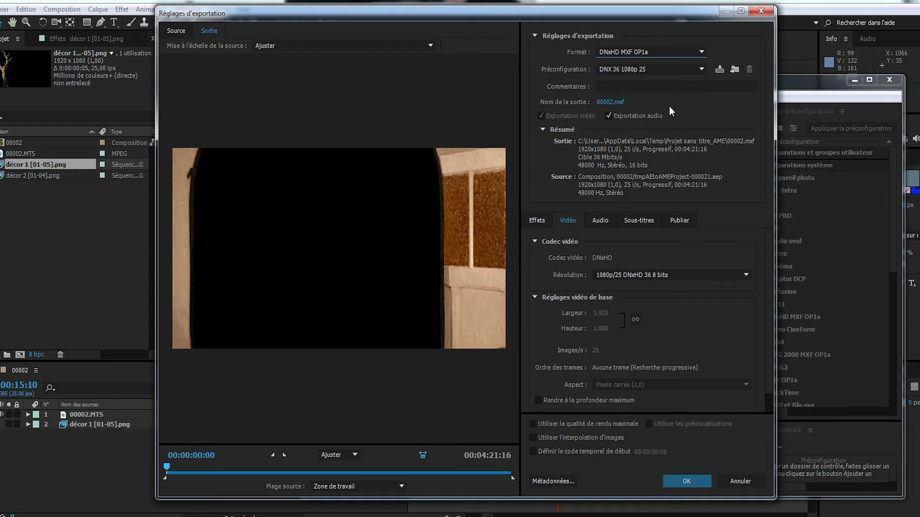
{"action": "left_click", "coordinate": [700, 51]}
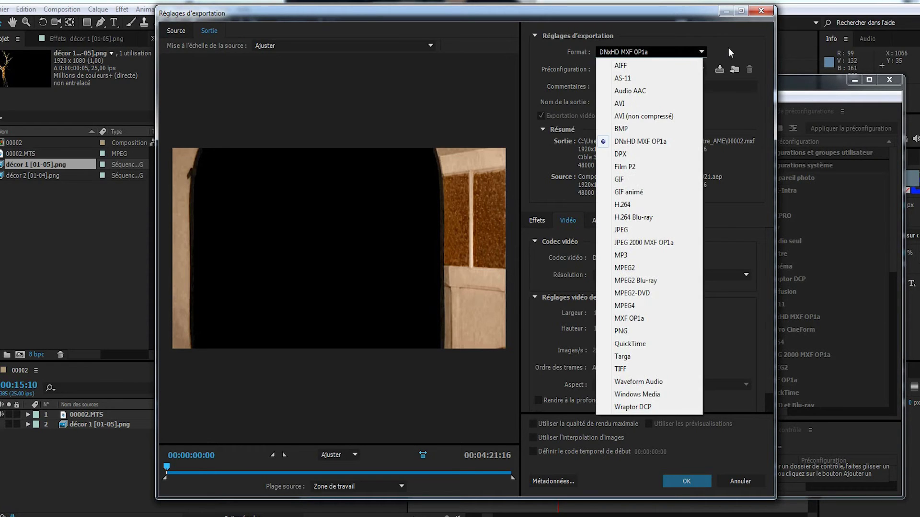
{"action": "left_click", "coordinate": [701, 52]}
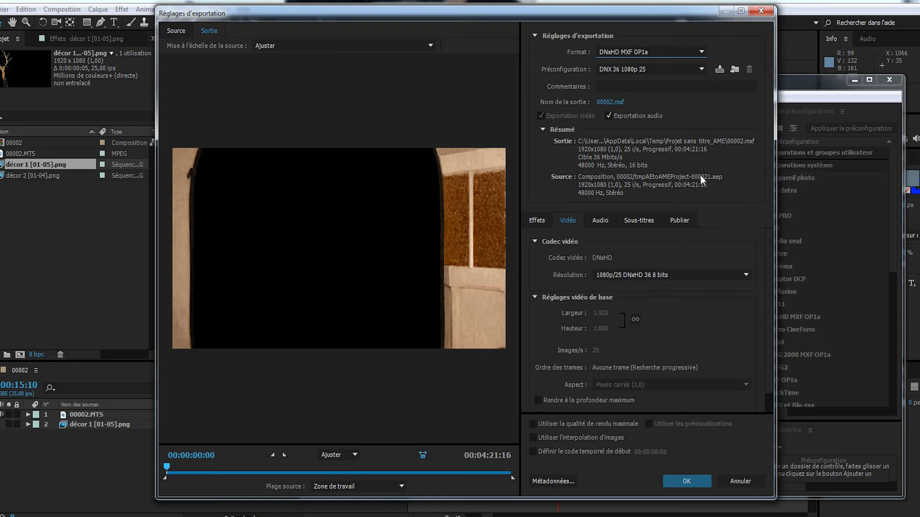
Step: Accept the export settings and confirm the queued job's .mxf output file location
{"action": "left_click", "coordinate": [686, 482]}
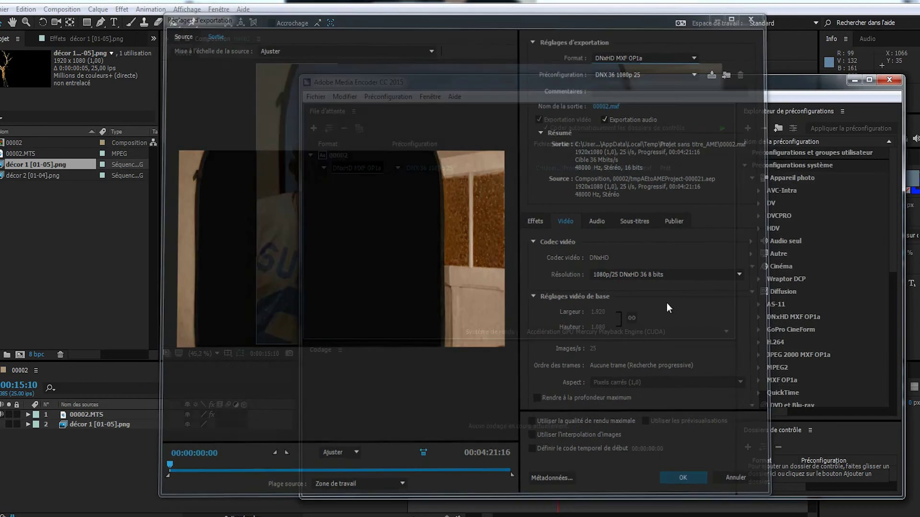
{"action": "left_click", "coordinate": [722, 127]}
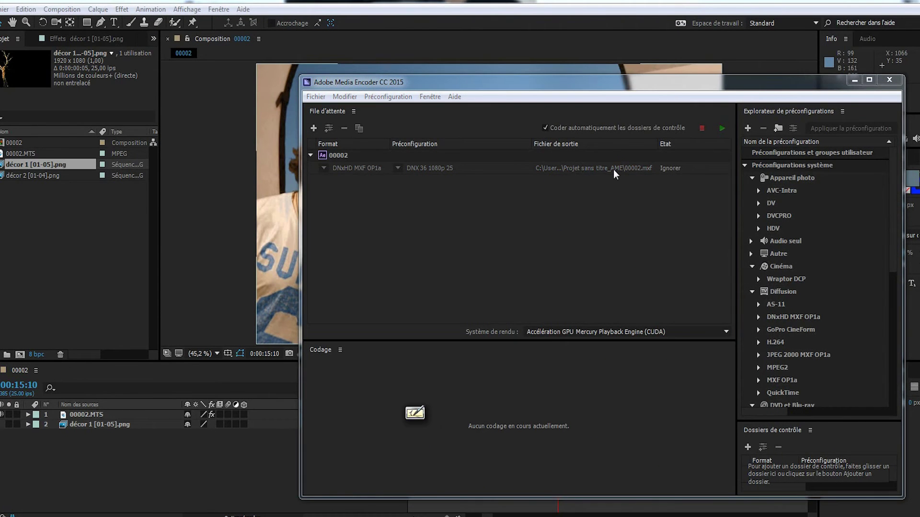
{"action": "left_click", "coordinate": [591, 169]}
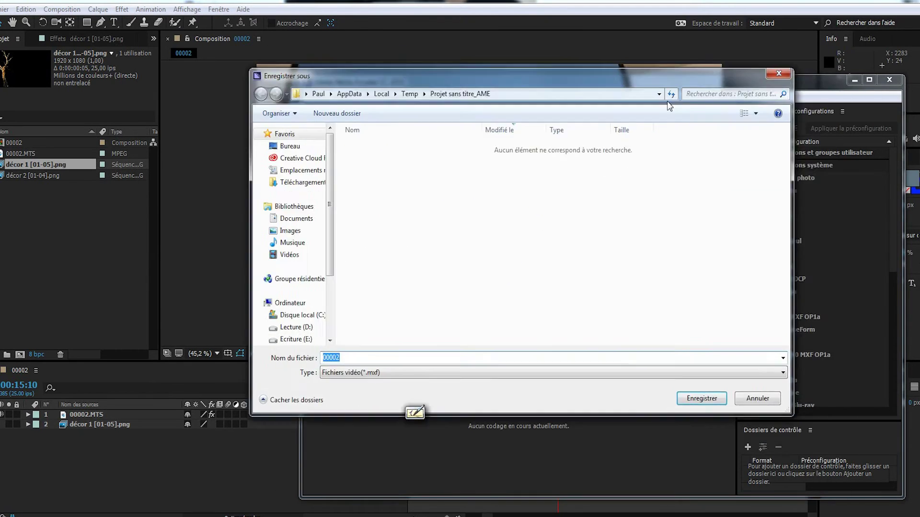
{"action": "key", "text": "Return"}
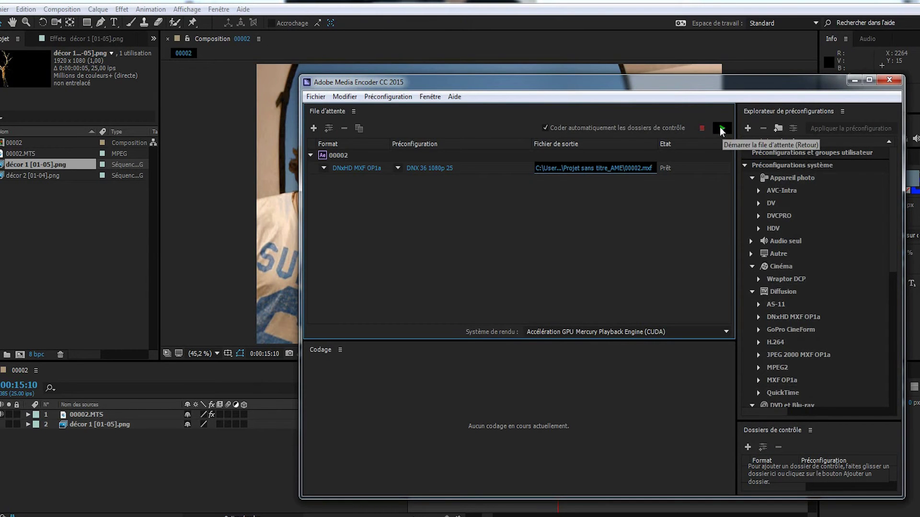
Step: Delete the décor 1 [01-05].png background layer in After Effects and toggle the transparency grid off and on
{"action": "left_click", "coordinate": [82, 448]}
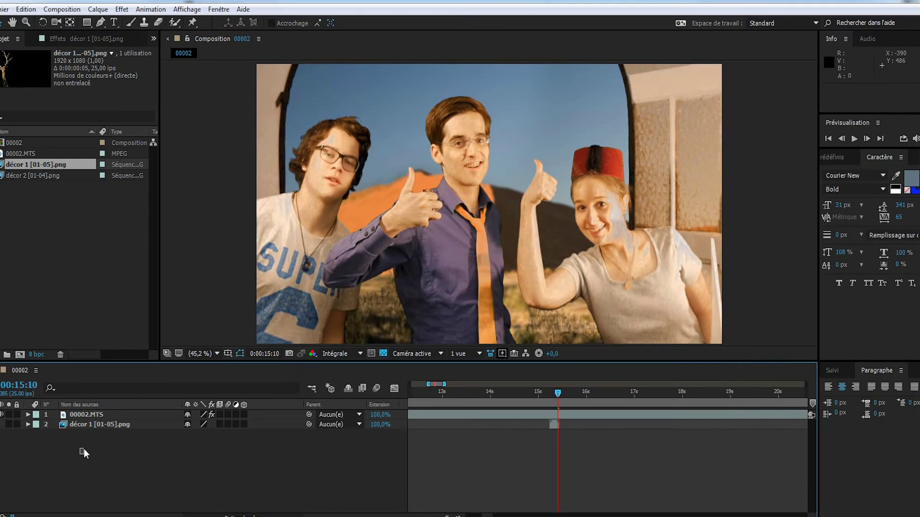
{"action": "key", "text": "Delete"}
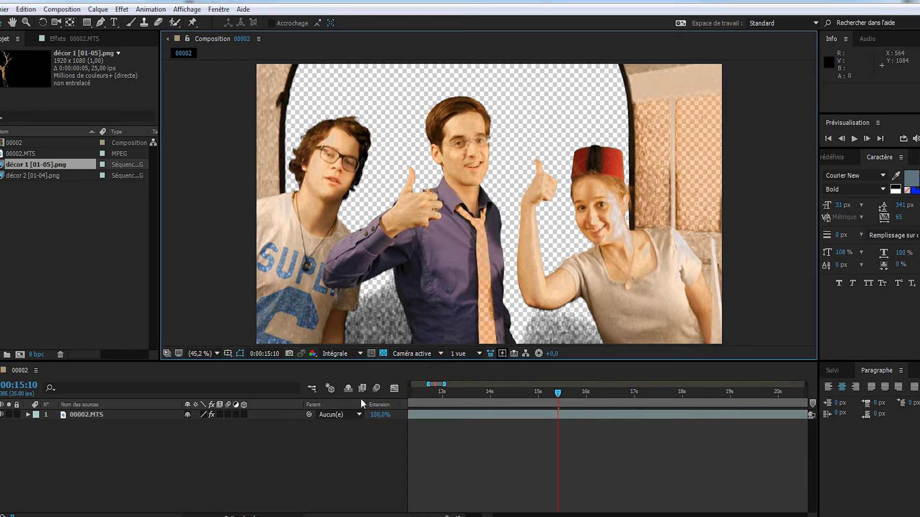
{"action": "left_click", "coordinate": [382, 353]}
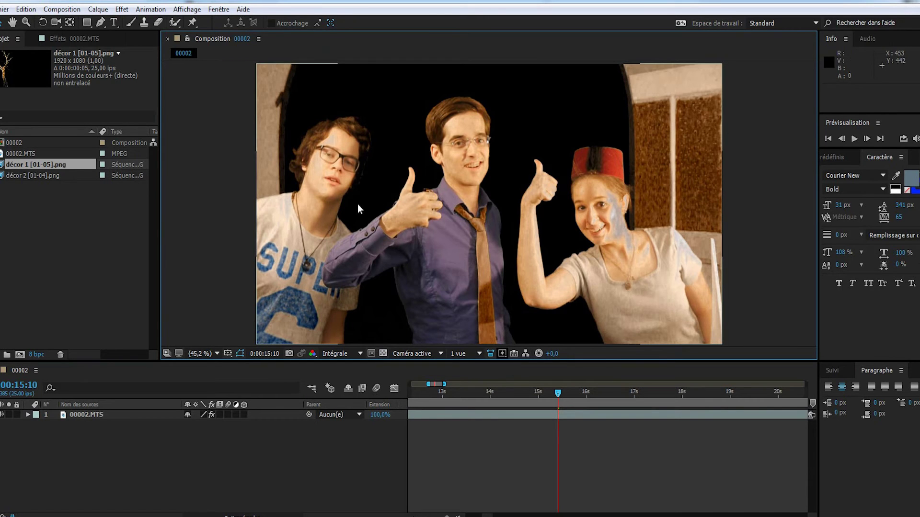
{"action": "left_click", "coordinate": [383, 353]}
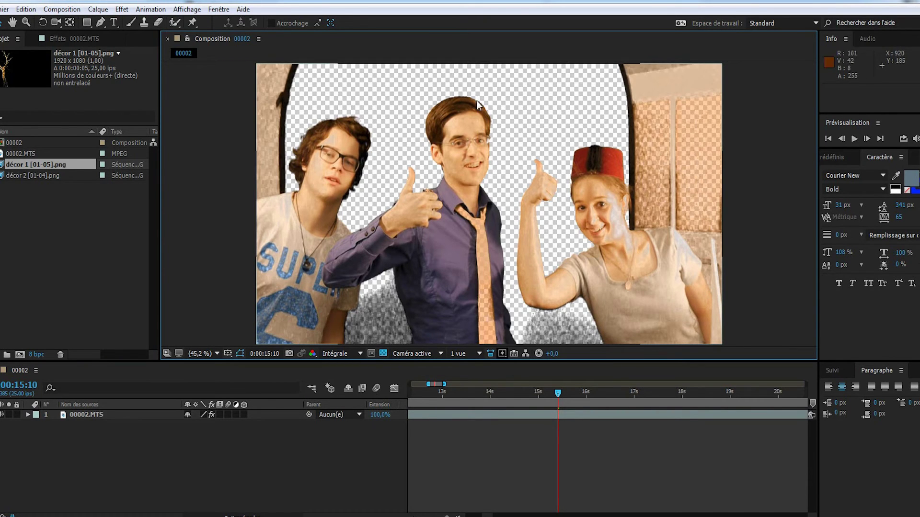
Step: Add comp 00002 to the Render Queue and open its output module's format list
{"action": "left_click", "coordinate": [68, 9]}
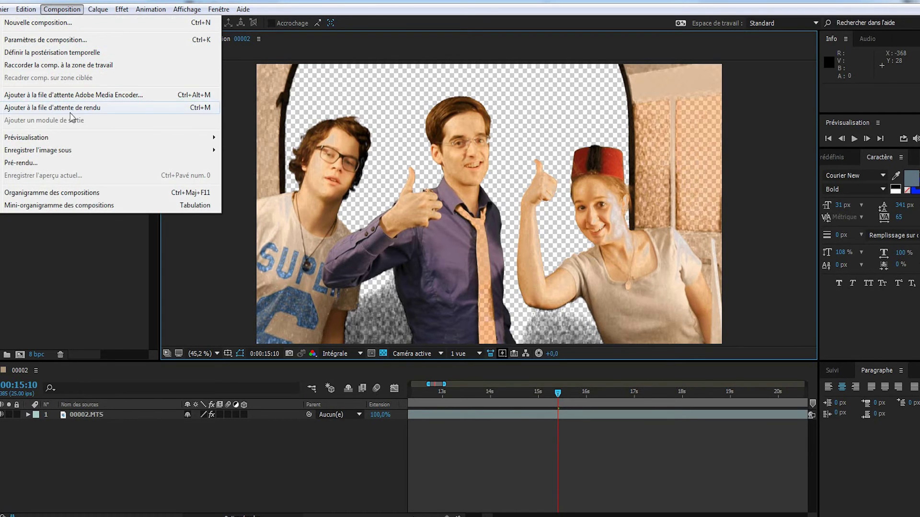
{"action": "left_click", "coordinate": [94, 108]}
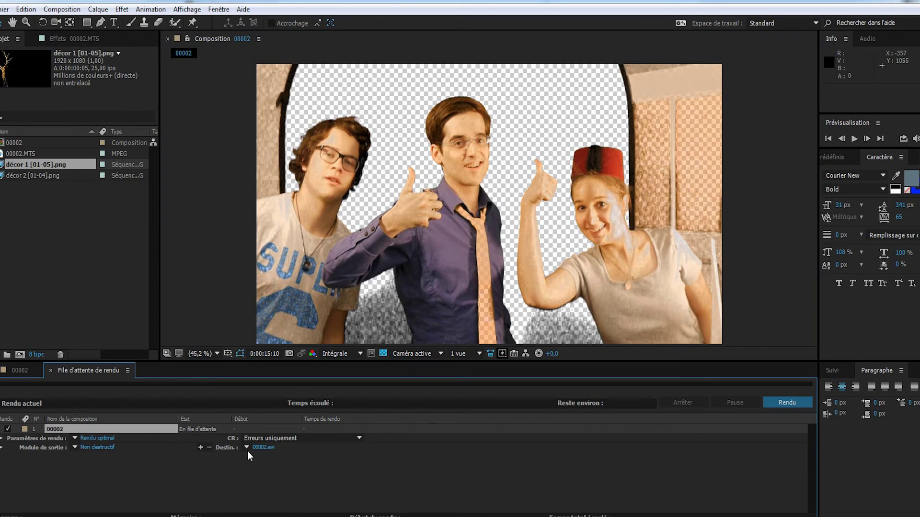
{"action": "left_click", "coordinate": [100, 449]}
{"action": "left_click", "coordinate": [494, 98]}
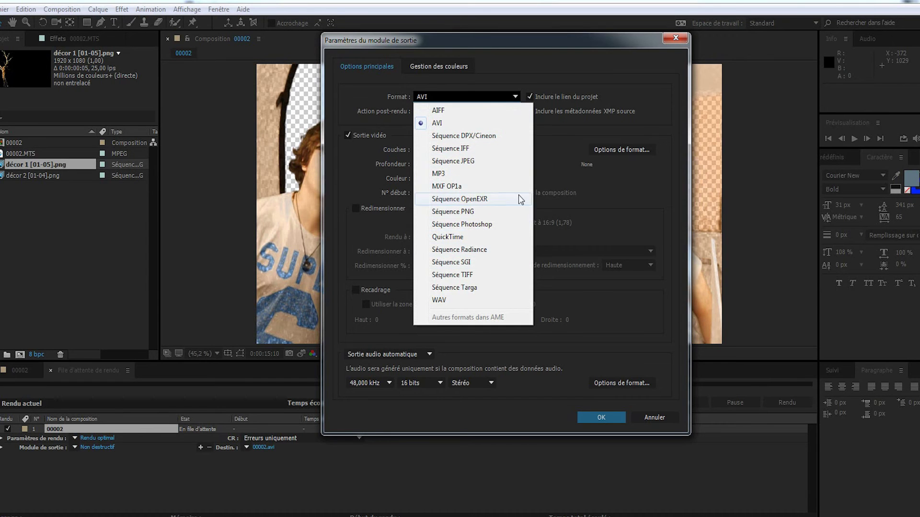
Step: Try the QuickTime format, leave its options unchanged, and set channels to RGB + Alpha
{"action": "left_click", "coordinate": [459, 237]}
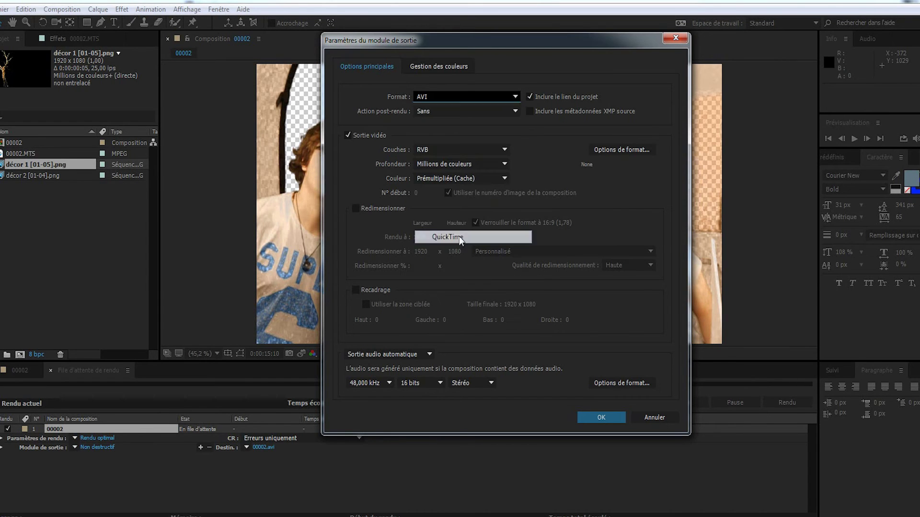
{"action": "left_click", "coordinate": [618, 152]}
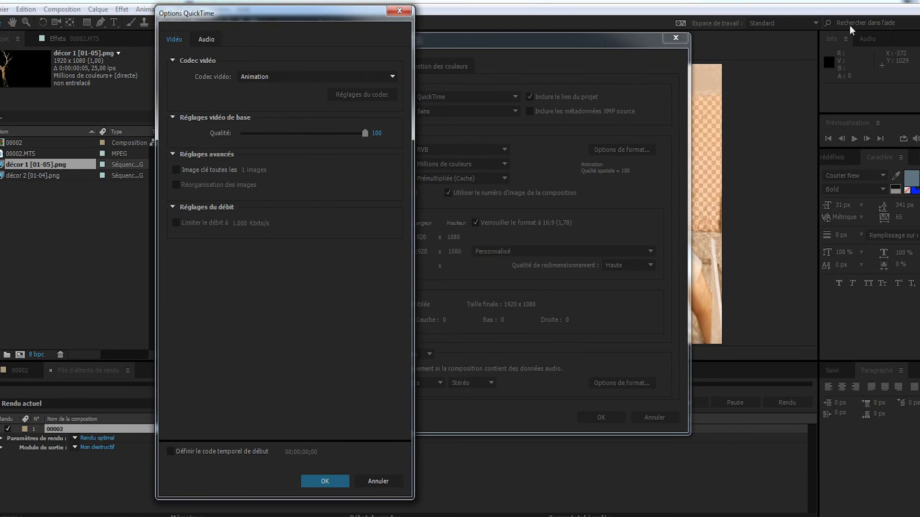
{"action": "left_click", "coordinate": [322, 480]}
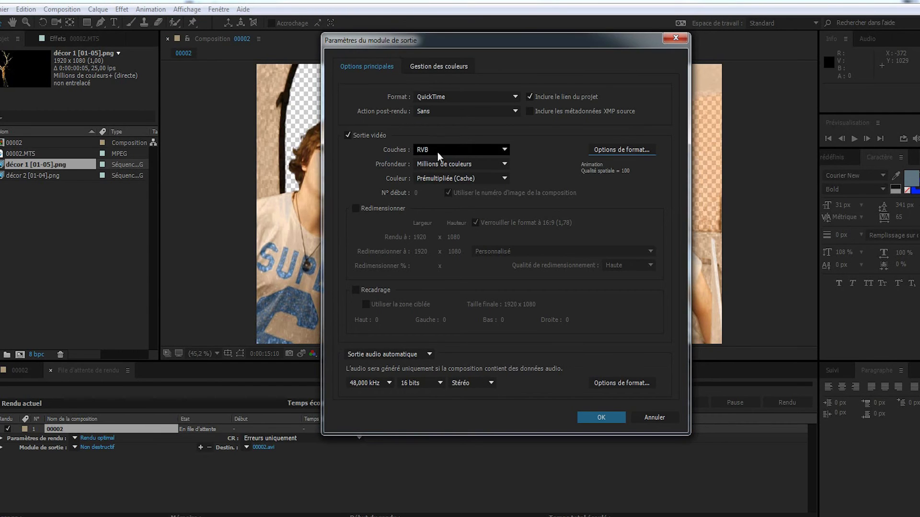
{"action": "left_click", "coordinate": [503, 150]}
{"action": "left_click", "coordinate": [445, 191]}
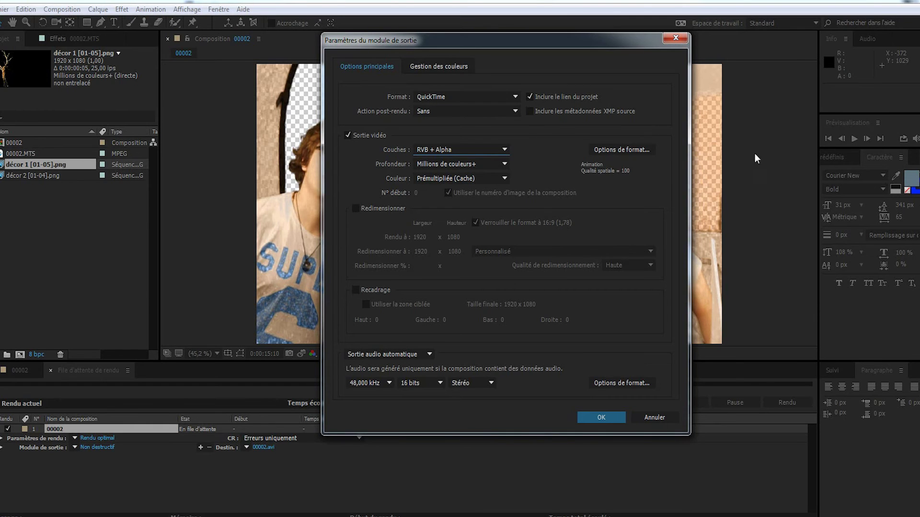
Step: Switch the output format to PNG Sequence for the 00002 render
{"action": "left_click", "coordinate": [513, 97]}
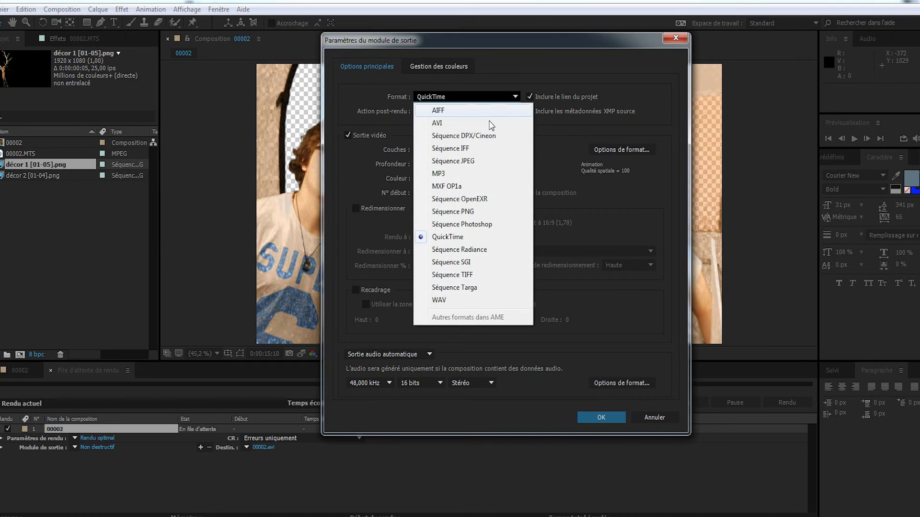
{"action": "left_click", "coordinate": [477, 211]}
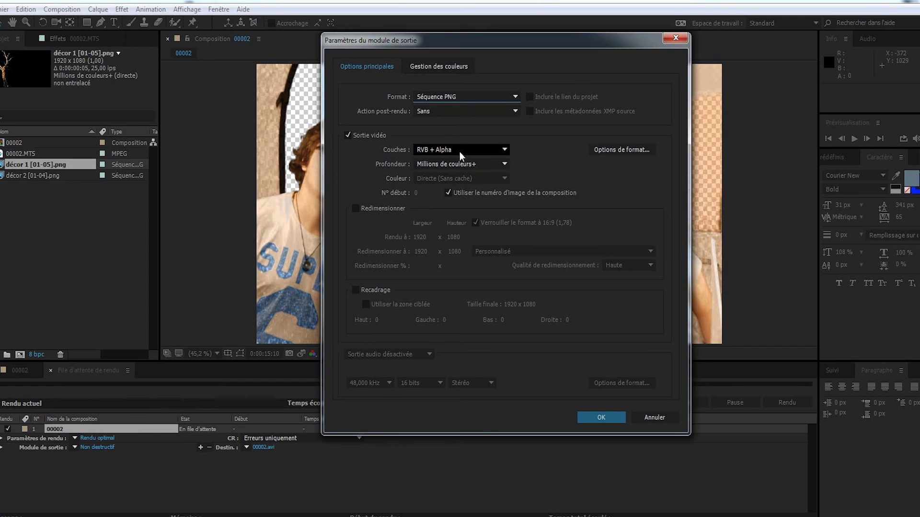
{"action": "left_click", "coordinate": [494, 95]}
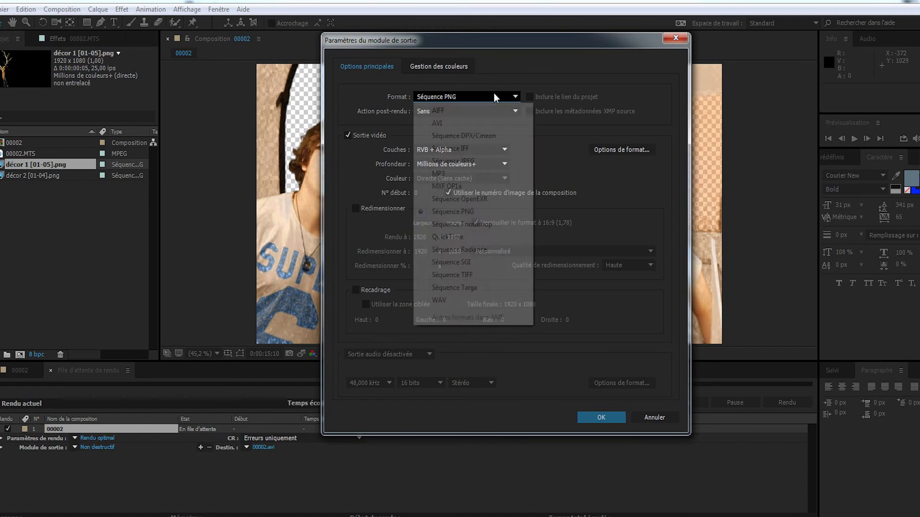
{"action": "left_click", "coordinate": [479, 274]}
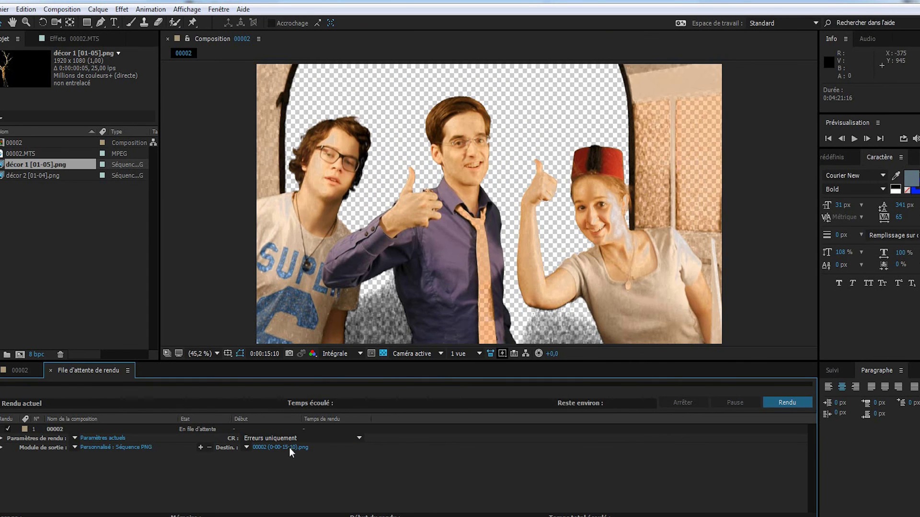
Step: Save the PNG sequence output to the chosen destination and go back to the 00002 timeline
{"action": "left_click", "coordinate": [282, 448]}
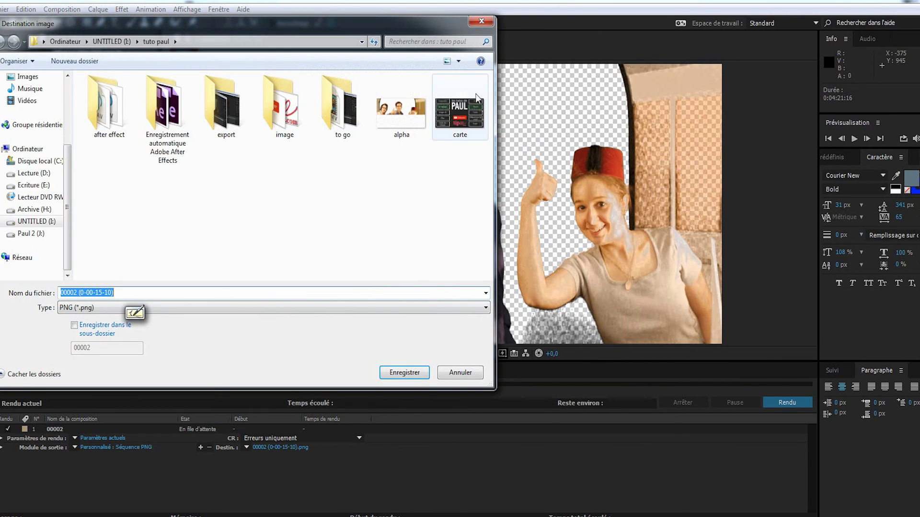
{"action": "left_click", "coordinate": [413, 373]}
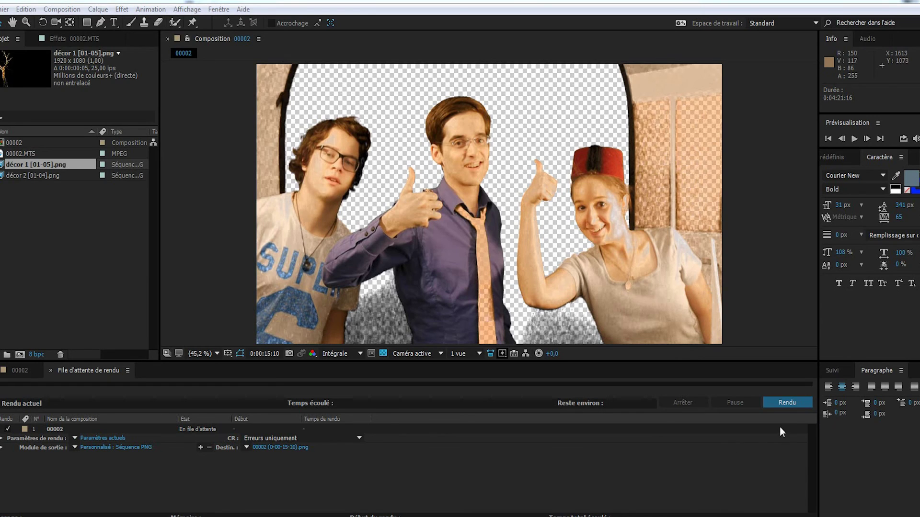
{"action": "left_click", "coordinate": [786, 402]}
{"action": "left_click", "coordinate": [24, 372]}
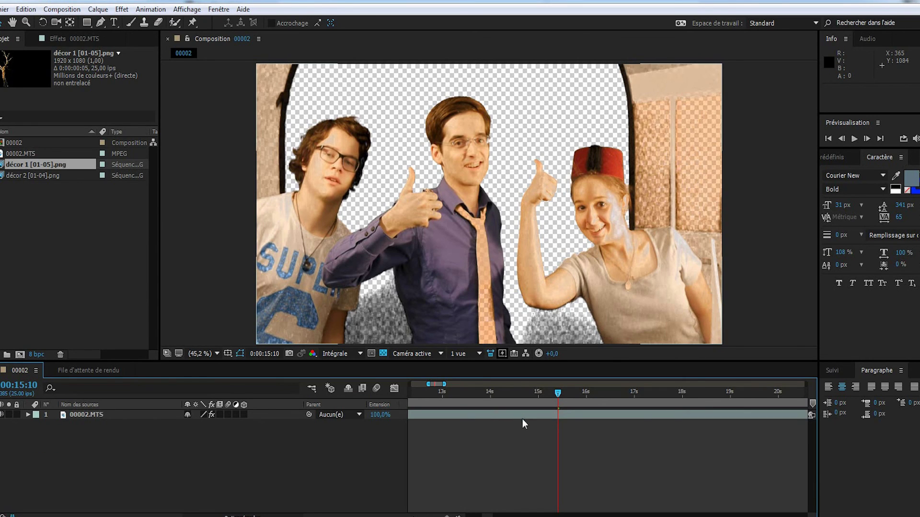
Step: Import alpha.png, add it above 00002.MTS in comp 00002, and nudge it slightly left
{"action": "left_click", "coordinate": [134, 217]}
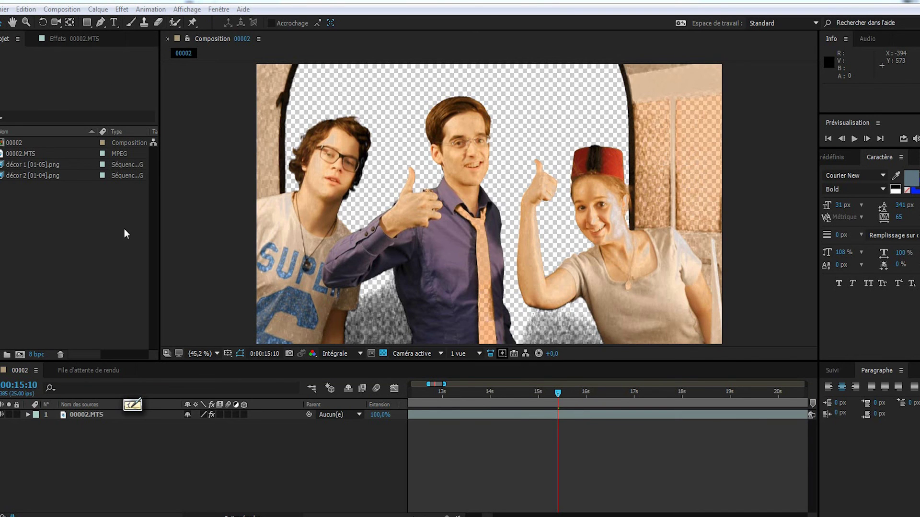
{"action": "double_click", "coordinate": [88, 258]}
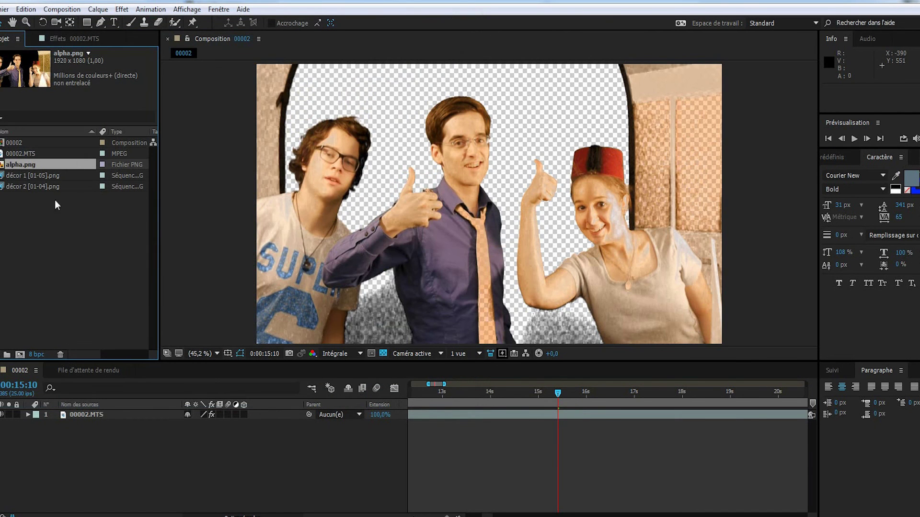
{"action": "left_click_drag", "start_coordinate": [19, 165], "coordinate": [501, 205]}
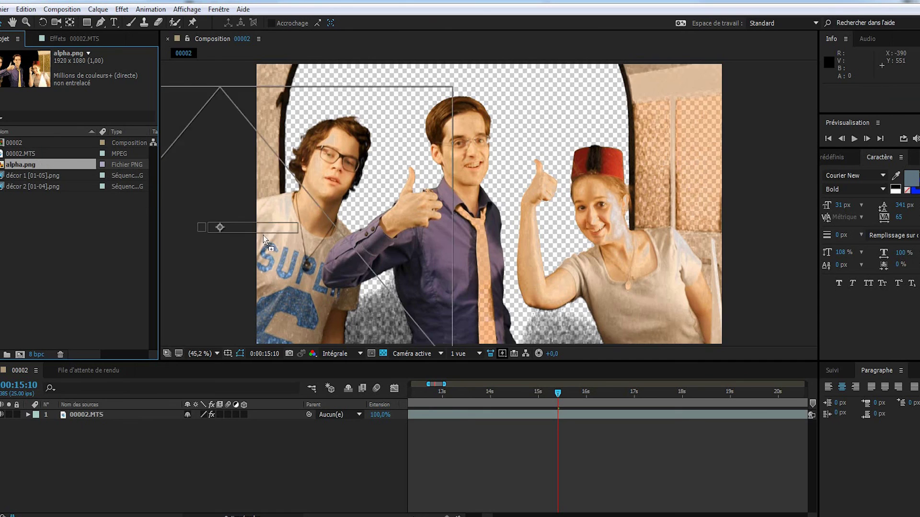
{"action": "mouse_move", "coordinate": [476, 276]}
{"action": "left_mouse_down"}
{"action": "mouse_move", "coordinate": [445, 291]}
{"action": "mouse_move", "coordinate": [379, 256]}
{"action": "mouse_move", "coordinate": [441, 231]}
{"action": "mouse_move", "coordinate": [441, 278]}
{"action": "mouse_move", "coordinate": [465, 257]}
{"action": "left_mouse_up"}
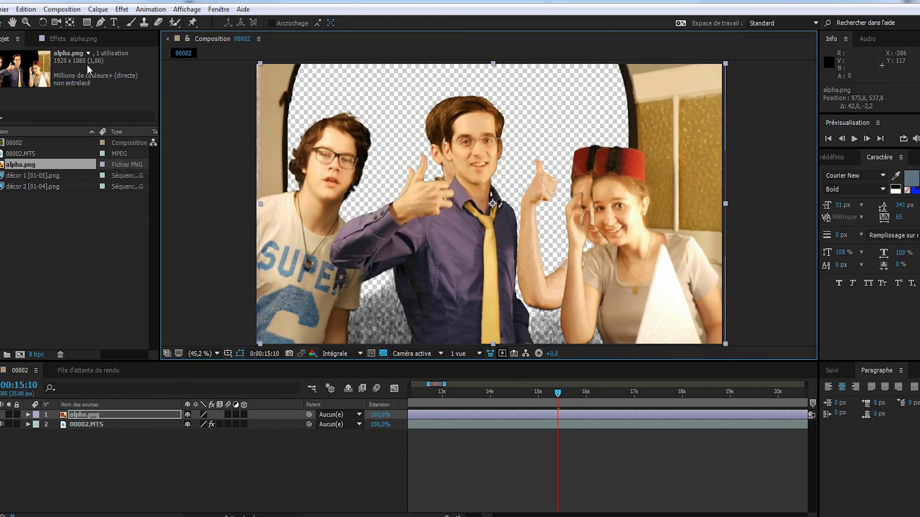